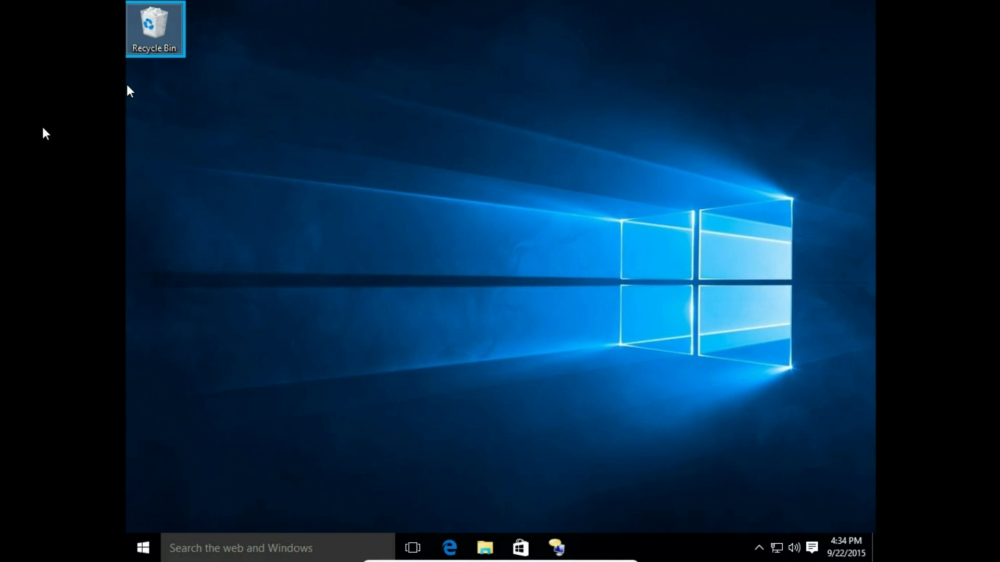
# Open File Explorer and show This PC, including Music (M:) with 233 MB free of 247 MB
pyautogui.click(486, 547)
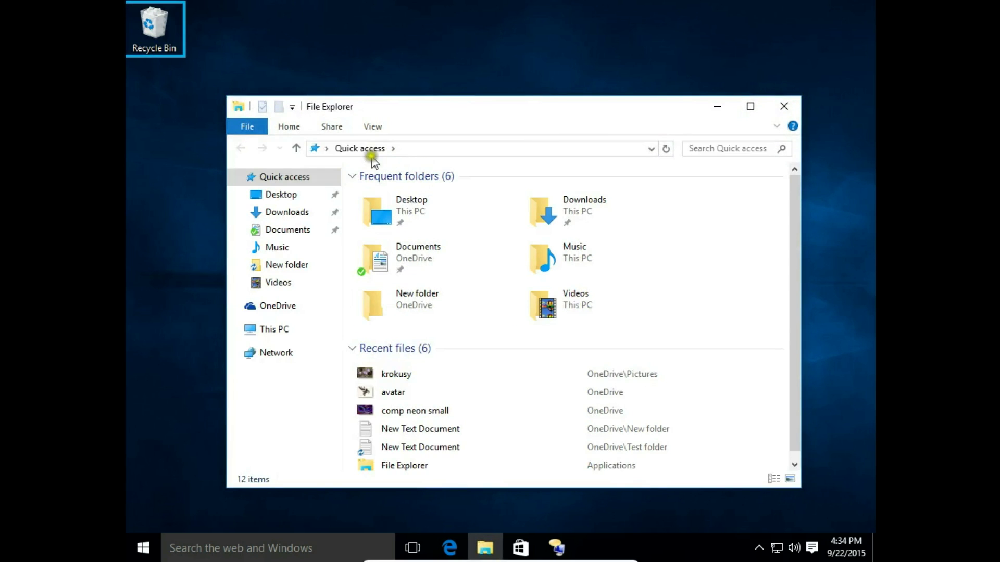
pyautogui.click(281, 178)
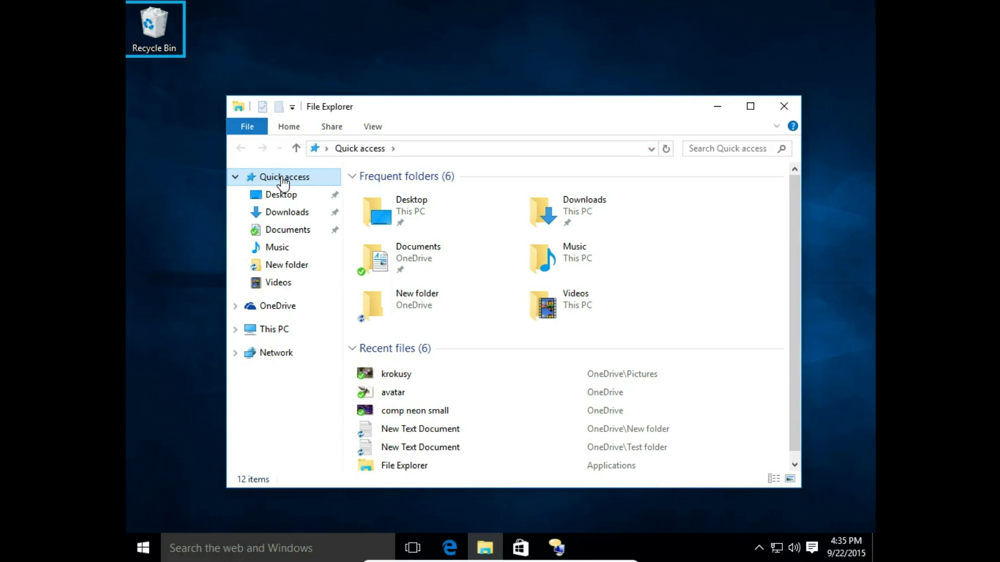
pyautogui.click(275, 215)
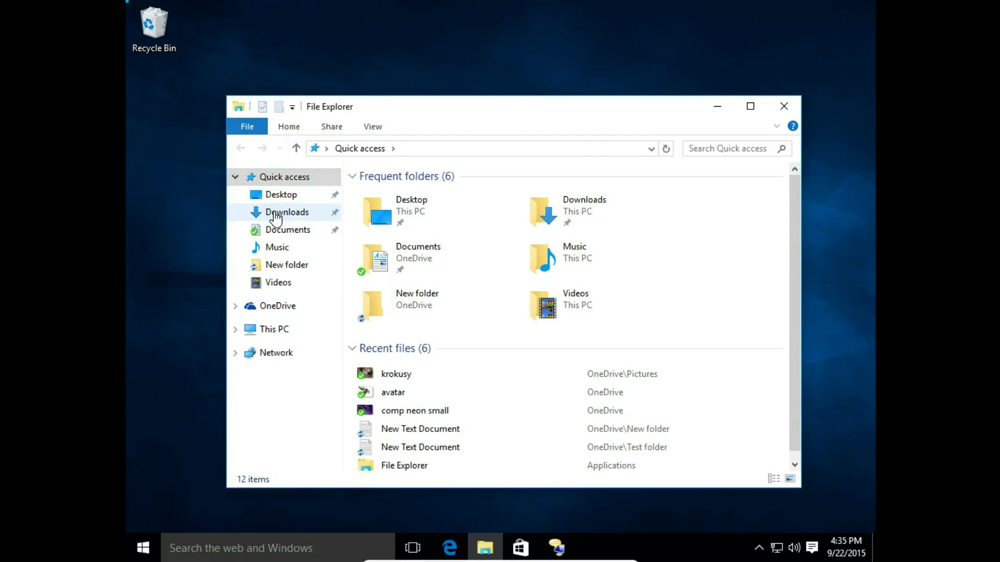
pyautogui.click(276, 331)
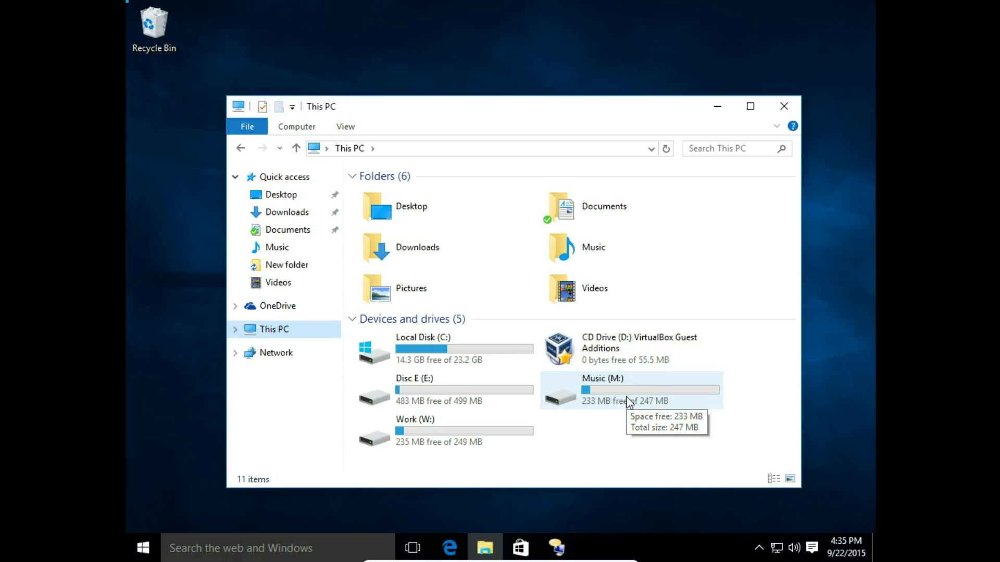
# In the empty Downloads folder, create two new folders named Jazz and Rock
pyautogui.click(264, 216)
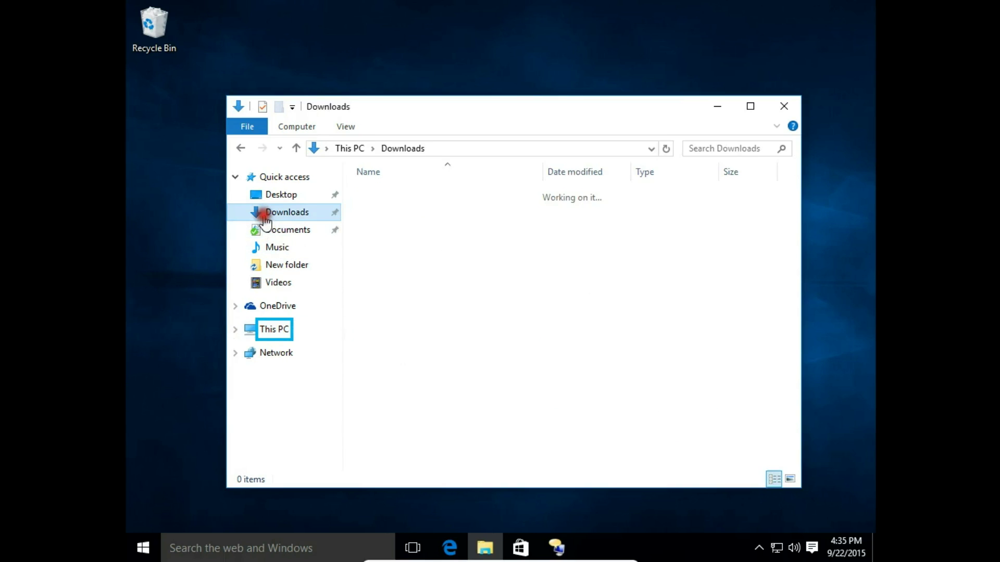
pyautogui.rightClick(395, 226)
pyautogui.moveTo(475, 402)
pyautogui.click(600, 402)
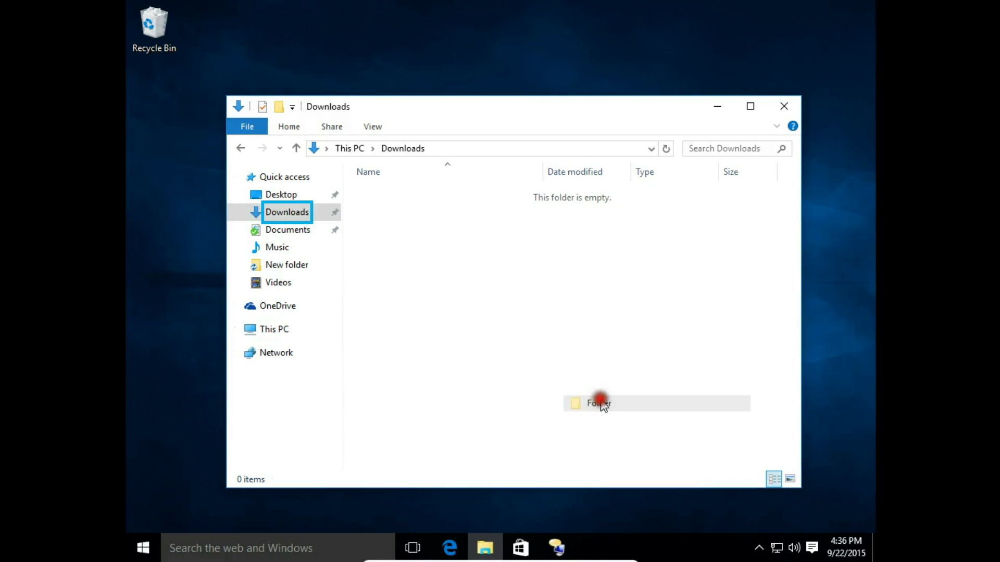
pyautogui.write('Jazz')
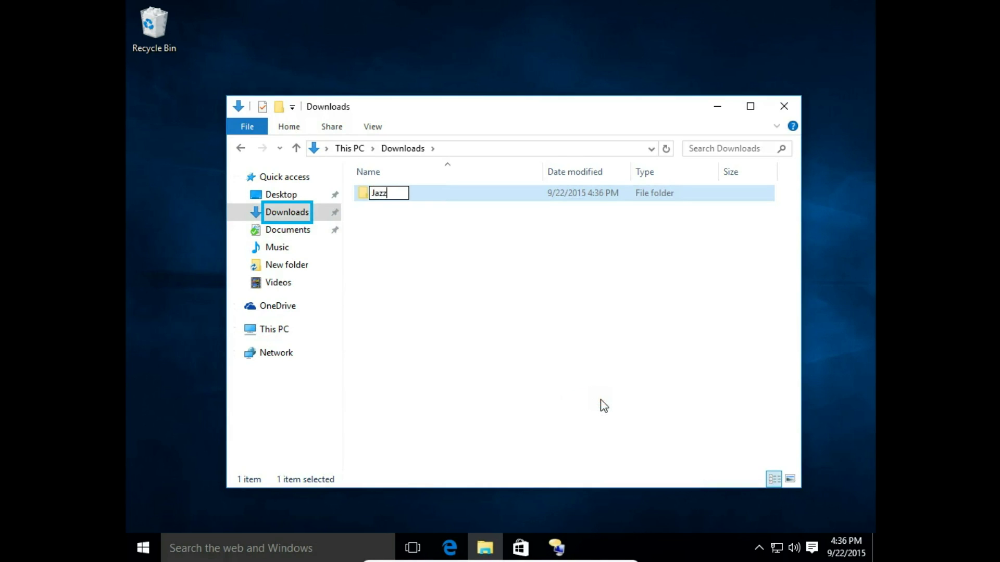
pyautogui.click(591, 398)
pyautogui.rightClick(422, 330)
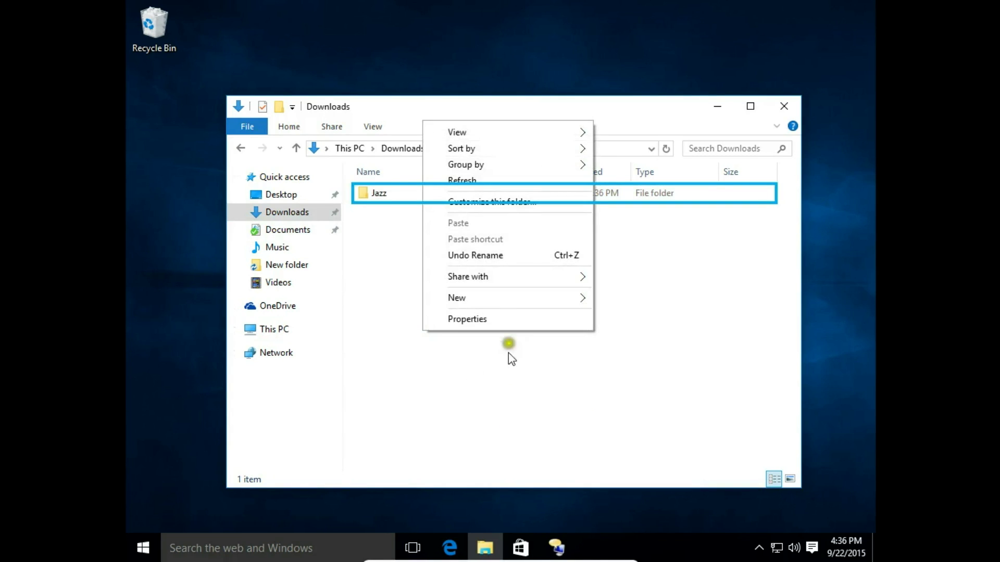
pyautogui.moveTo(524, 302)
pyautogui.click(632, 300)
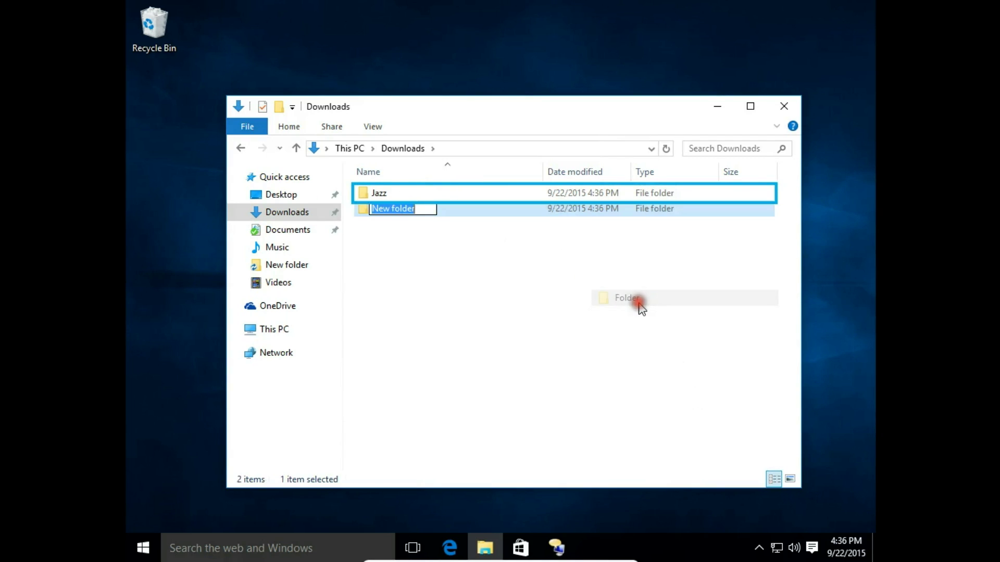
pyautogui.write('Rock')
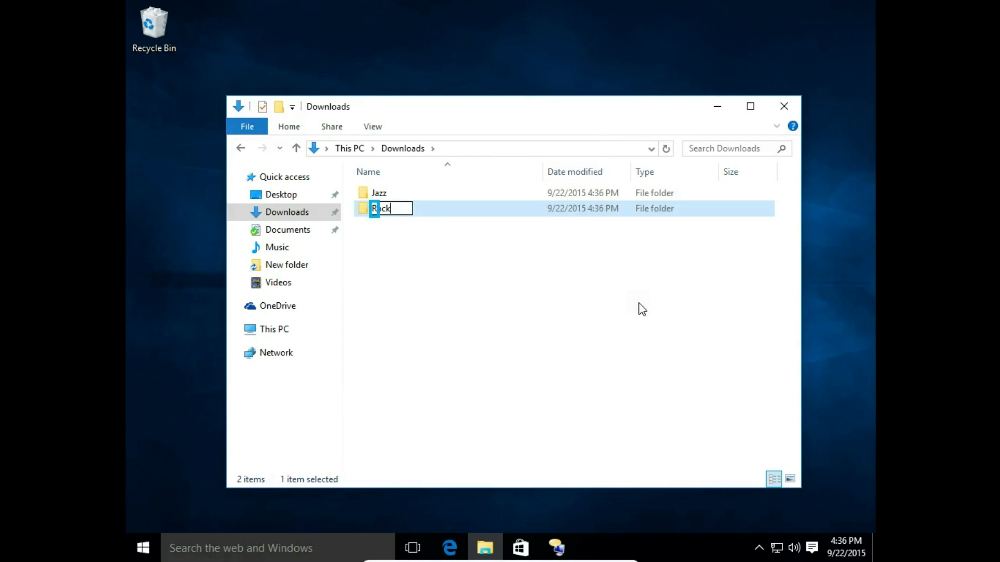
pyautogui.click(201, 404)
# Open the Music (M:) drive from This PC and create a new folder named POP
pyautogui.click(261, 330)
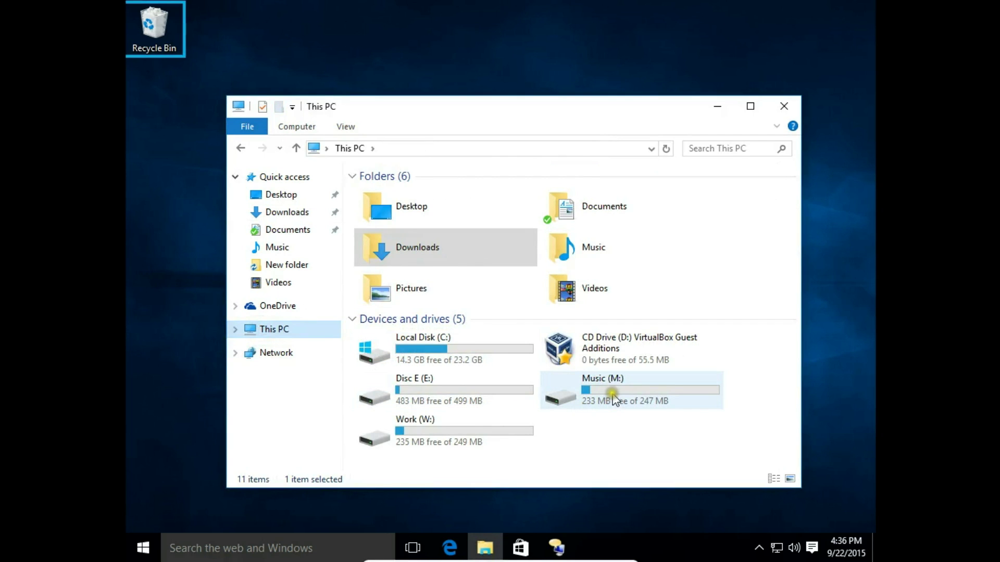
pyautogui.click(613, 389)
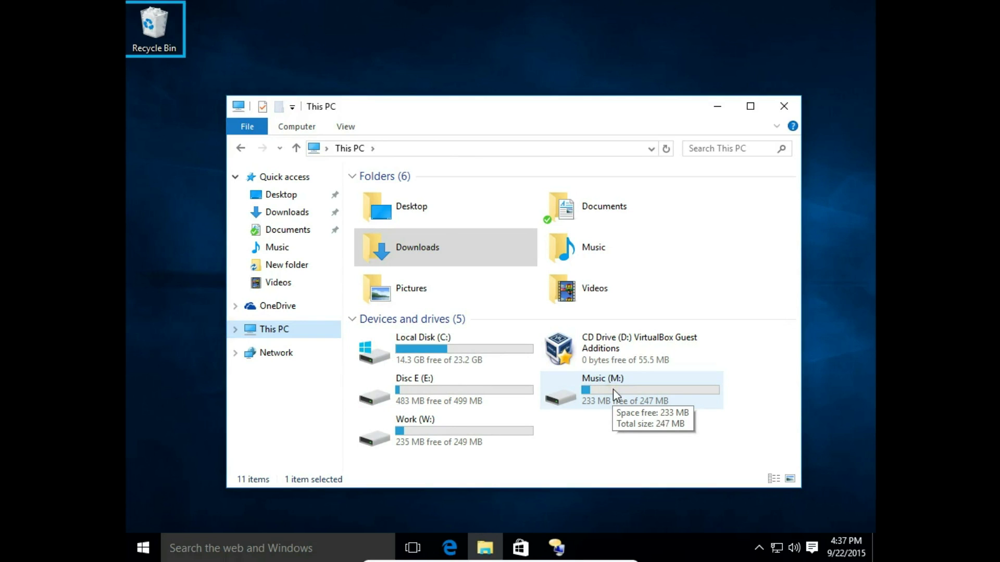
pyautogui.doubleClick(614, 389)
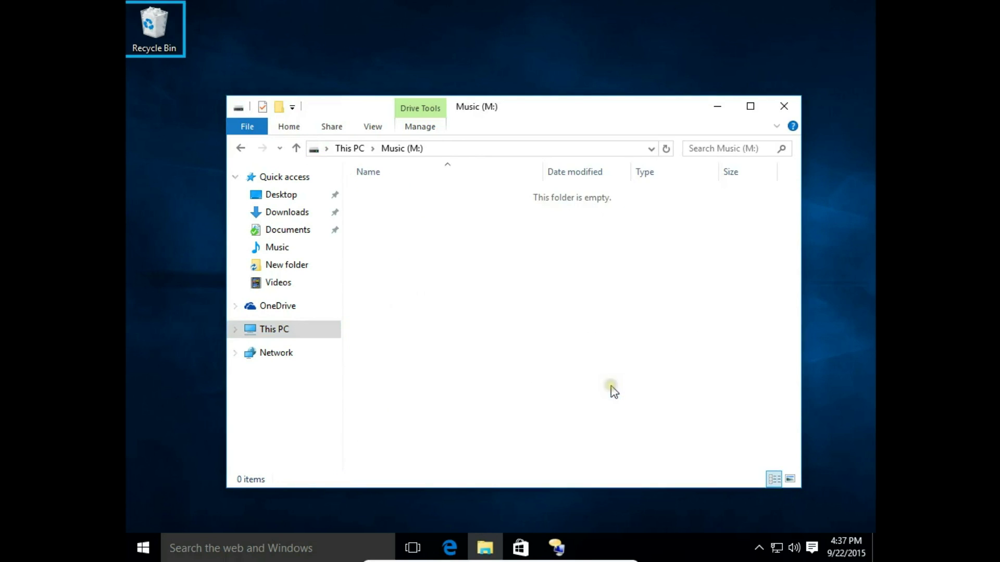
pyautogui.click(497, 360)
pyautogui.rightClick(420, 275)
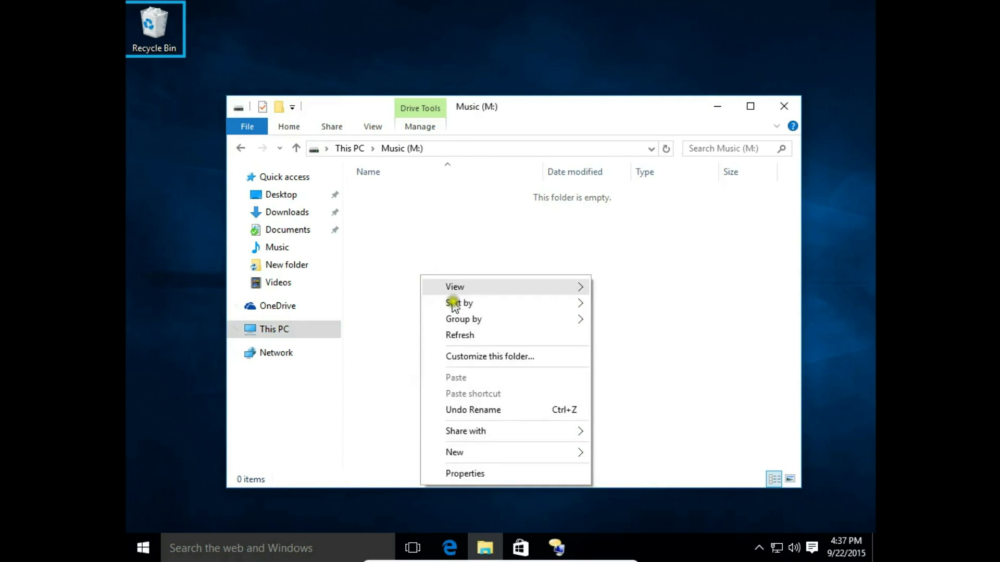
pyautogui.moveTo(486, 452)
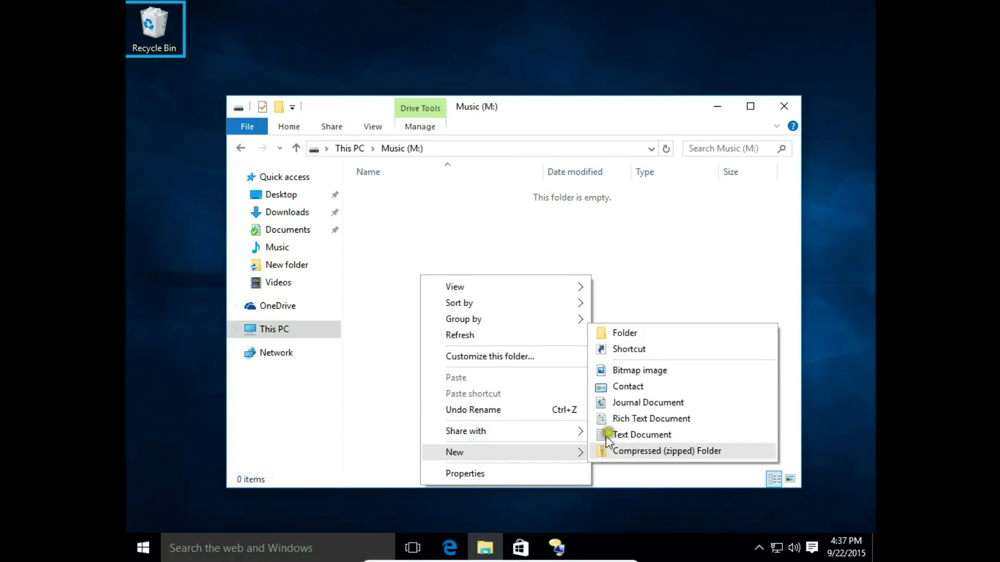
pyautogui.click(644, 332)
pyautogui.write('POP')
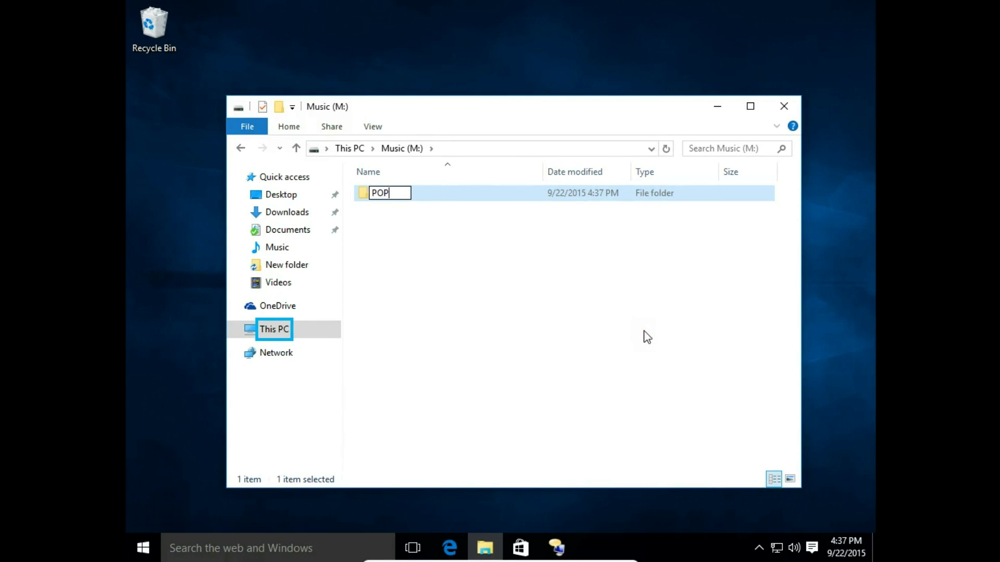
pyautogui.press('Return')
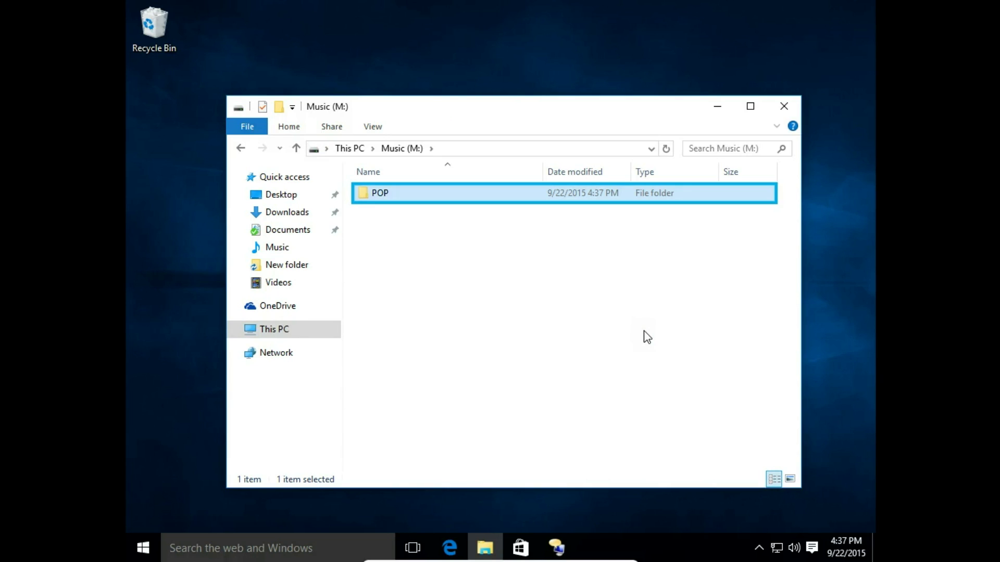
# Rename the misspelled Rack folder in Downloads to Rock
pyautogui.click(292, 214)
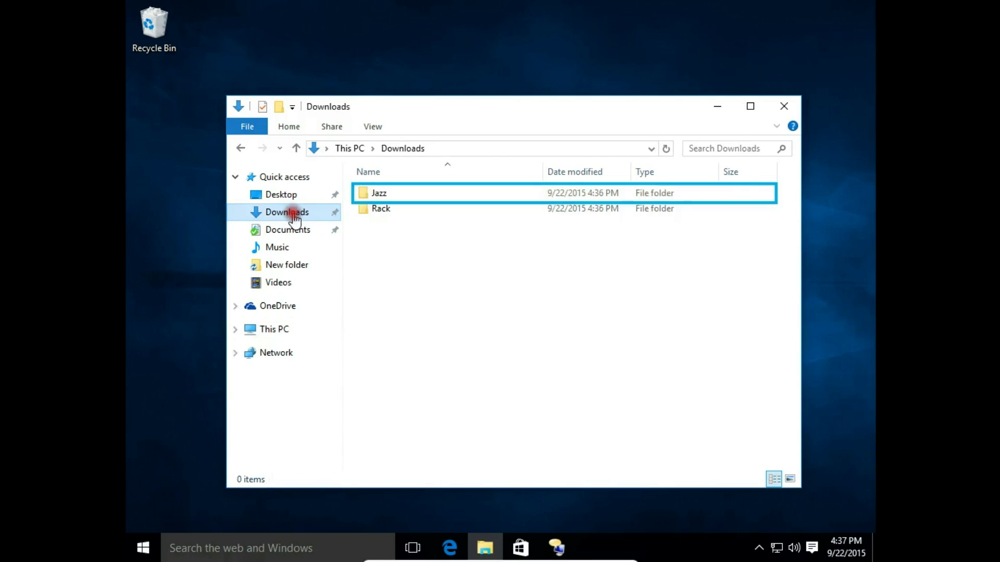
pyautogui.click(391, 212)
pyautogui.hotkey('shift', 'F10')
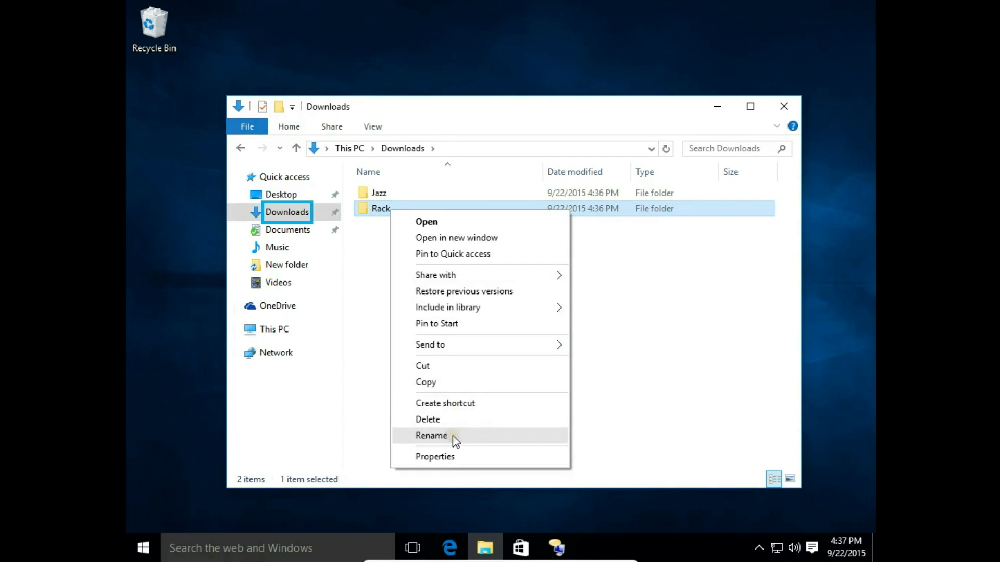
pyautogui.click(431, 435)
pyautogui.click(385, 208)
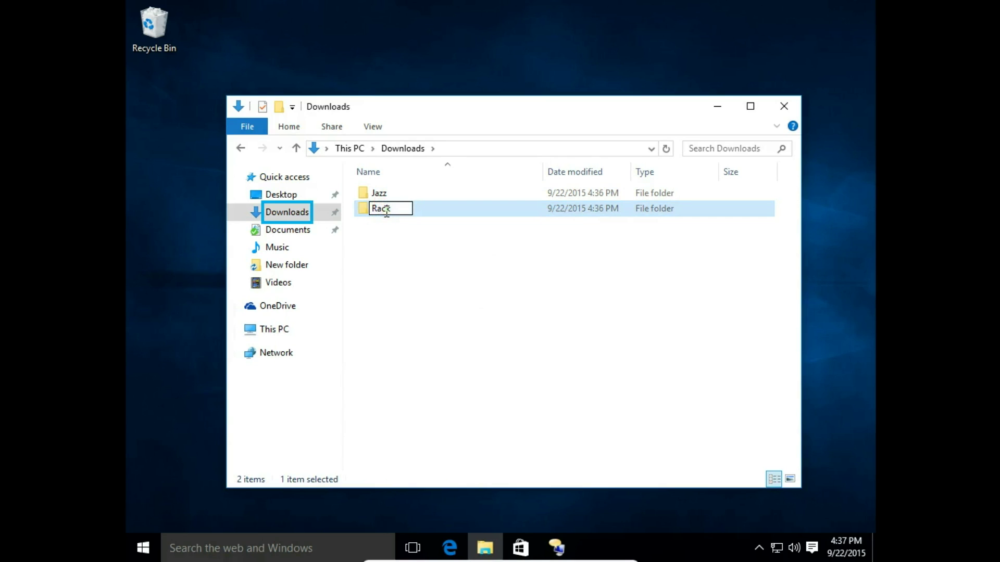
pyautogui.press('BackSpace')
pyautogui.write('o')
pyautogui.click(449, 283)
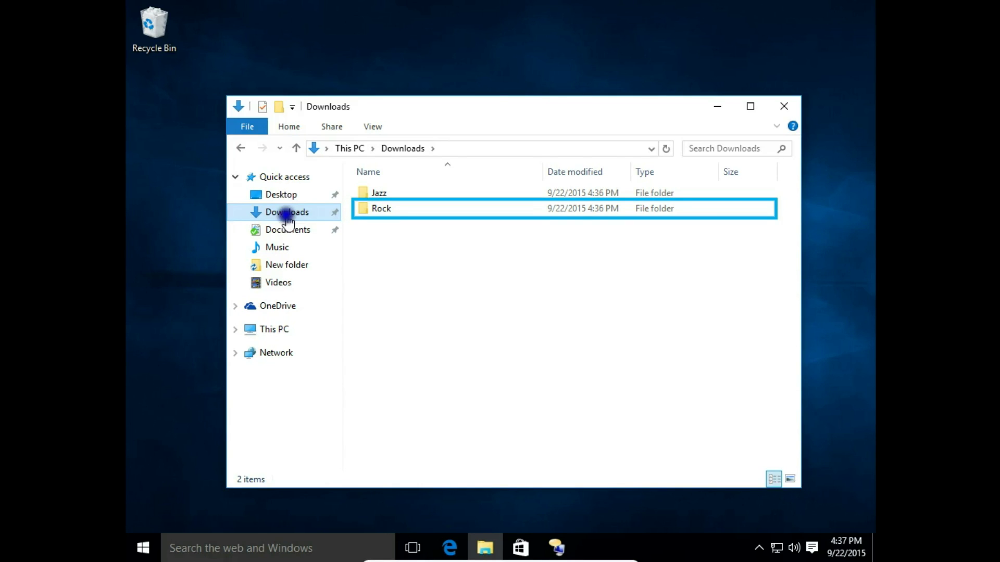
# In the Downloads Properties Location tab, pick the Music (M:) drive as the new target M:\
pyautogui.rightClick(290, 219)
pyautogui.click(348, 419)
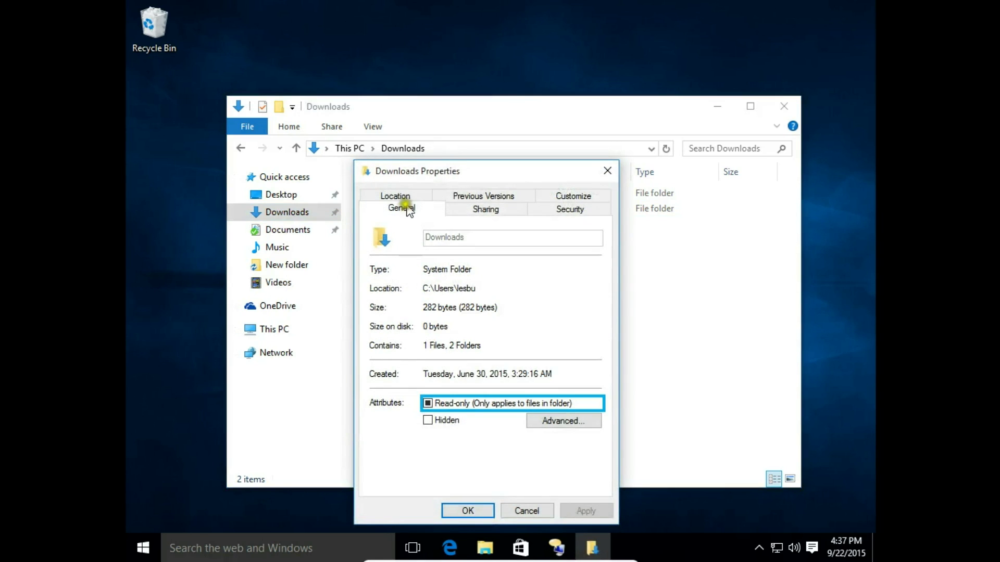
pyautogui.click(402, 198)
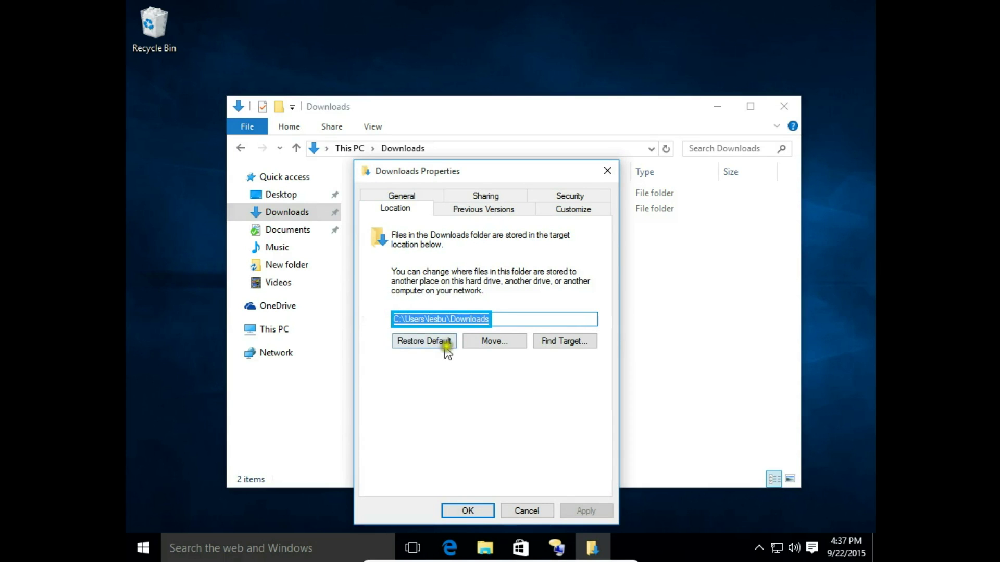
pyautogui.click(494, 345)
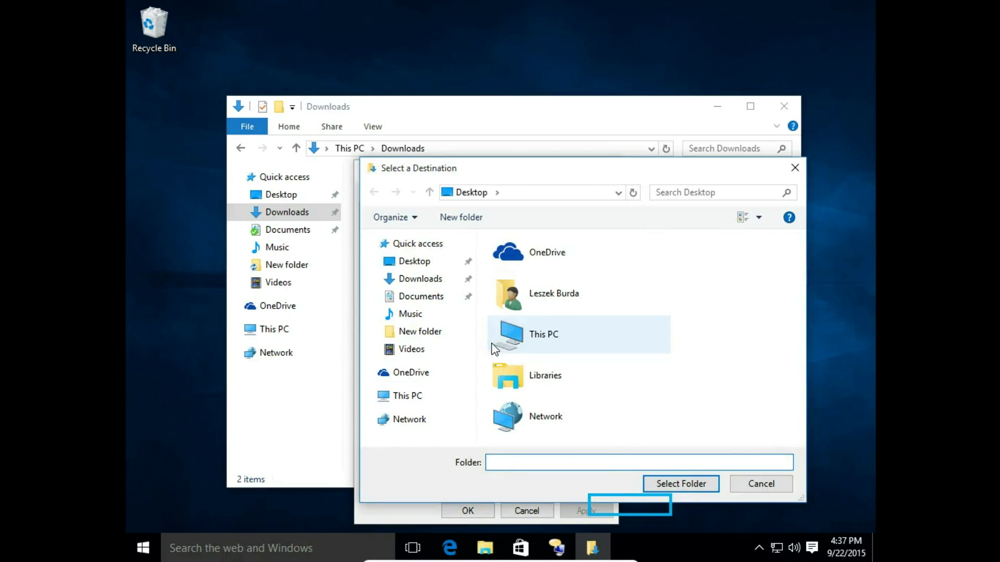
pyautogui.click(417, 397)
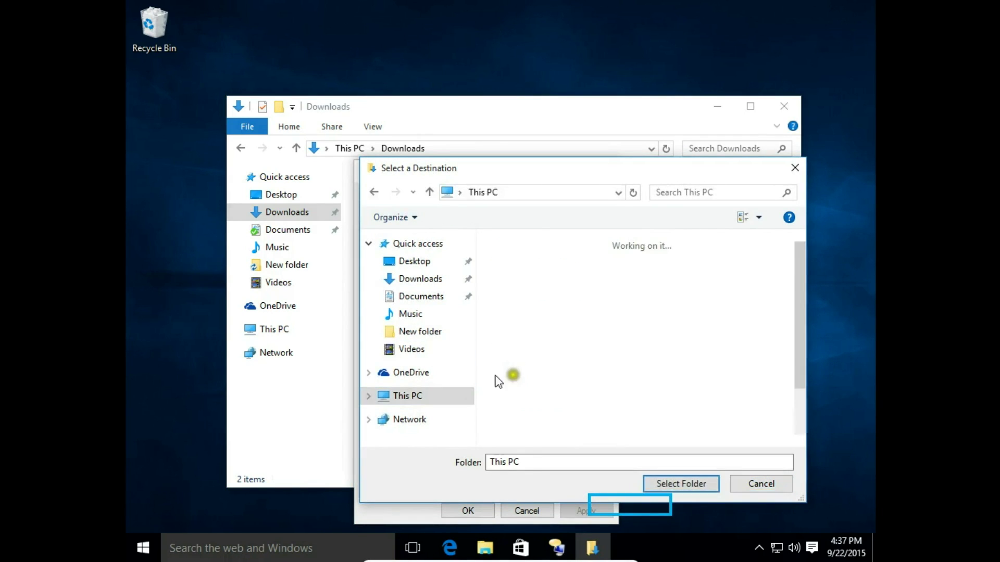
pyautogui.scroll(-5, 588, 380)
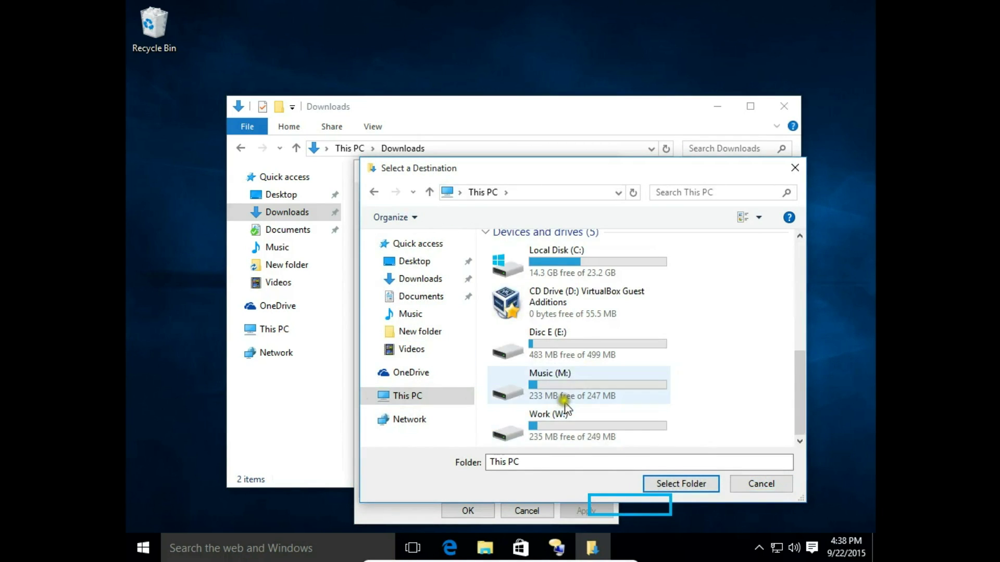
pyautogui.doubleClick(563, 388)
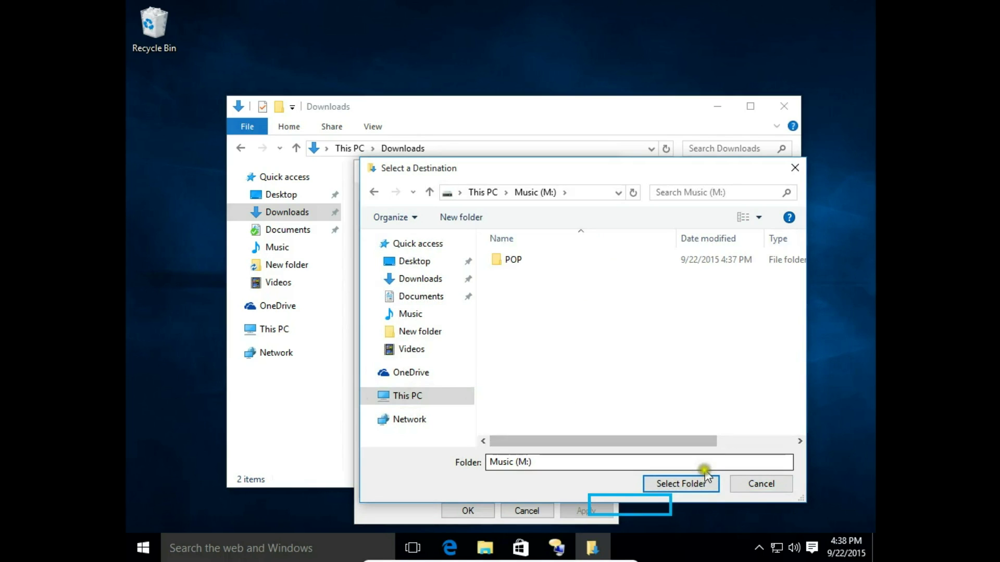
pyautogui.click(690, 484)
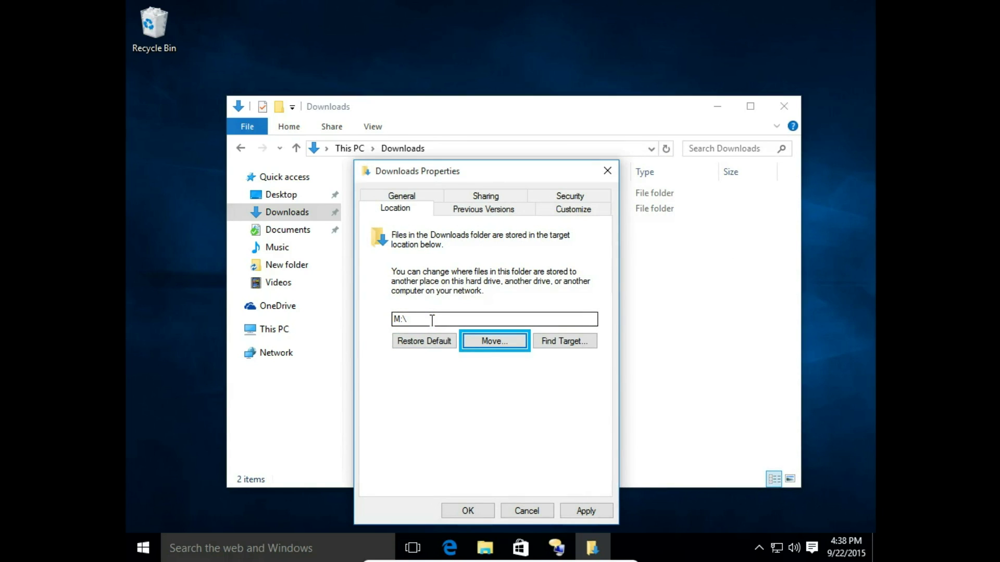
# Apply the M:\ location, agree to move the existing files, and close Downloads Properties
pyautogui.click(593, 512)
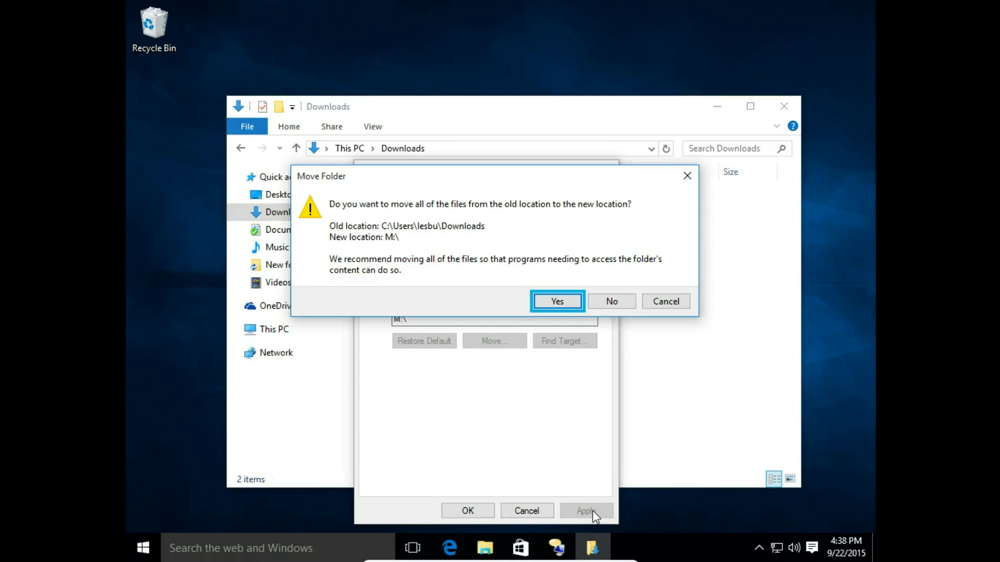
pyautogui.click(565, 303)
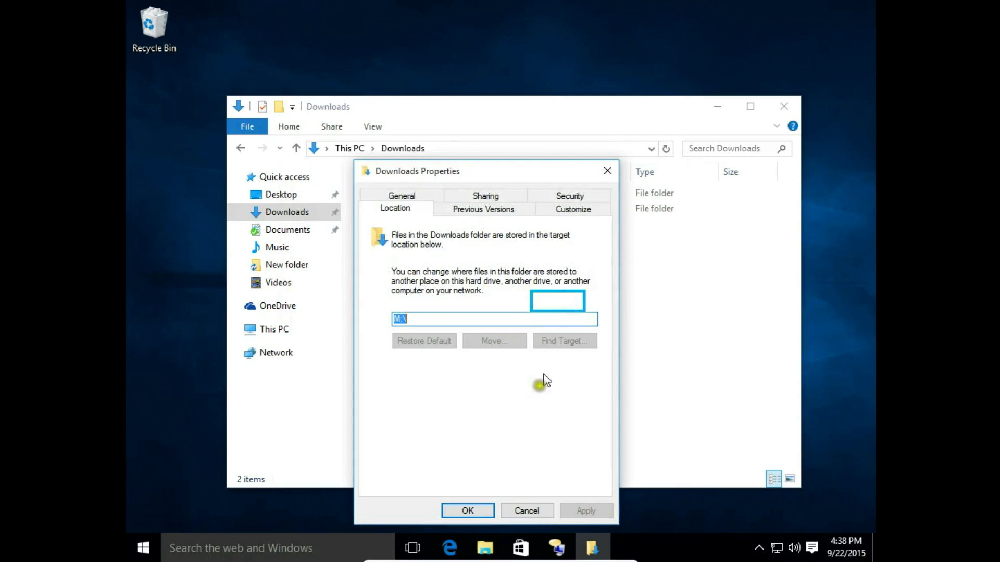
pyautogui.click(468, 511)
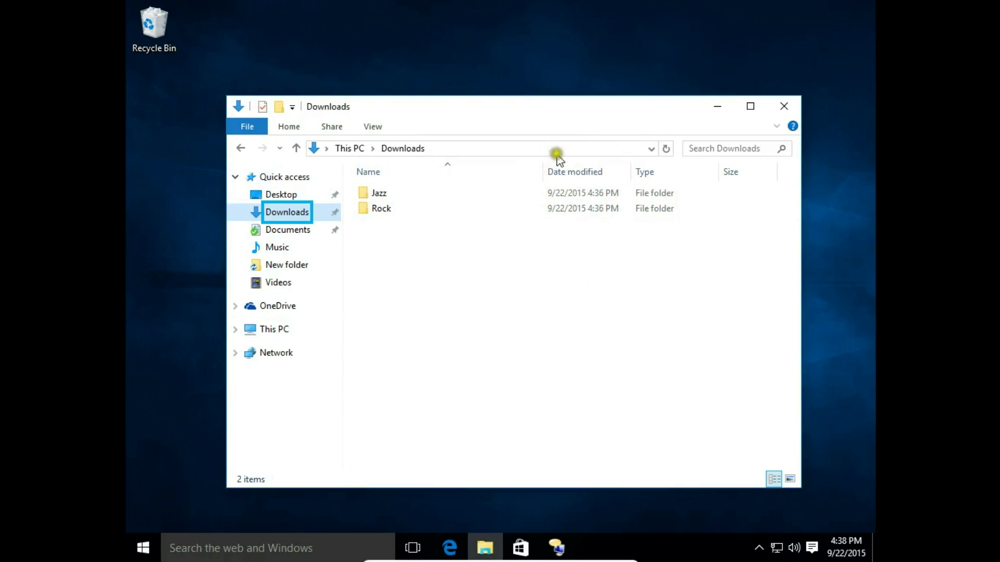
# Refresh the Downloads folder, then return to This PC
pyautogui.click(666, 148)
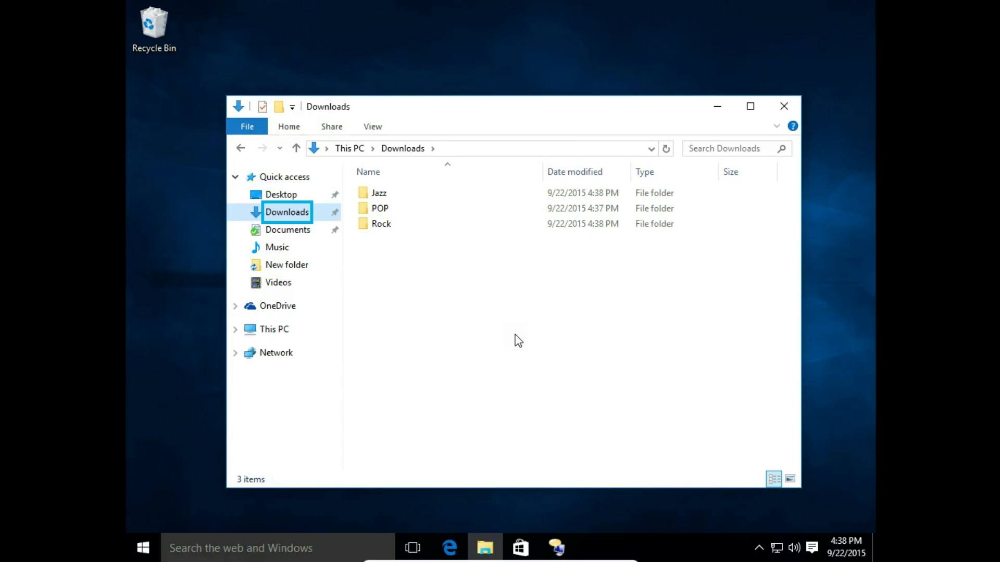
pyautogui.click(276, 329)
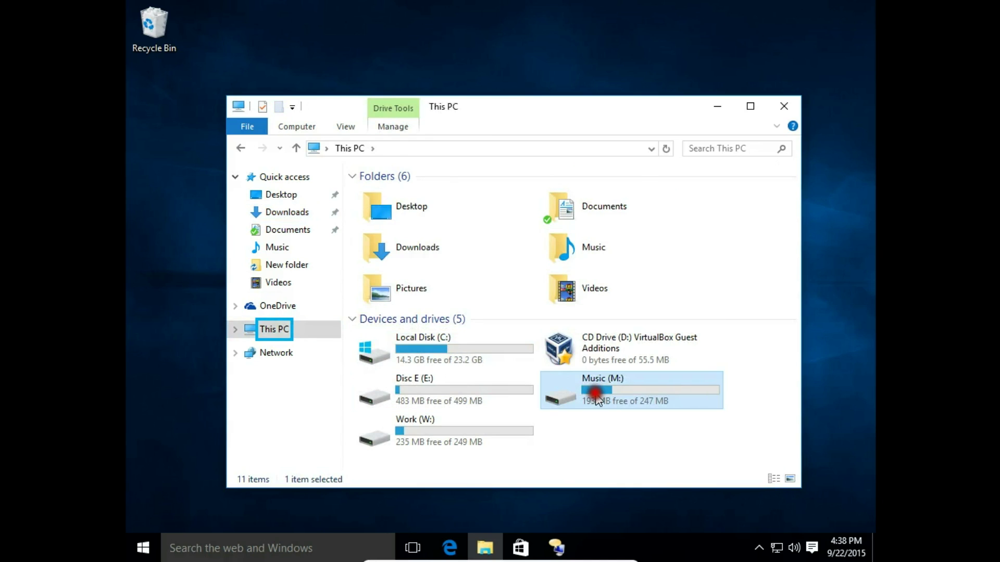
# Open the Music (M:) drive to view the Jazz, POP and Rock folders
pyautogui.doubleClick(587, 399)
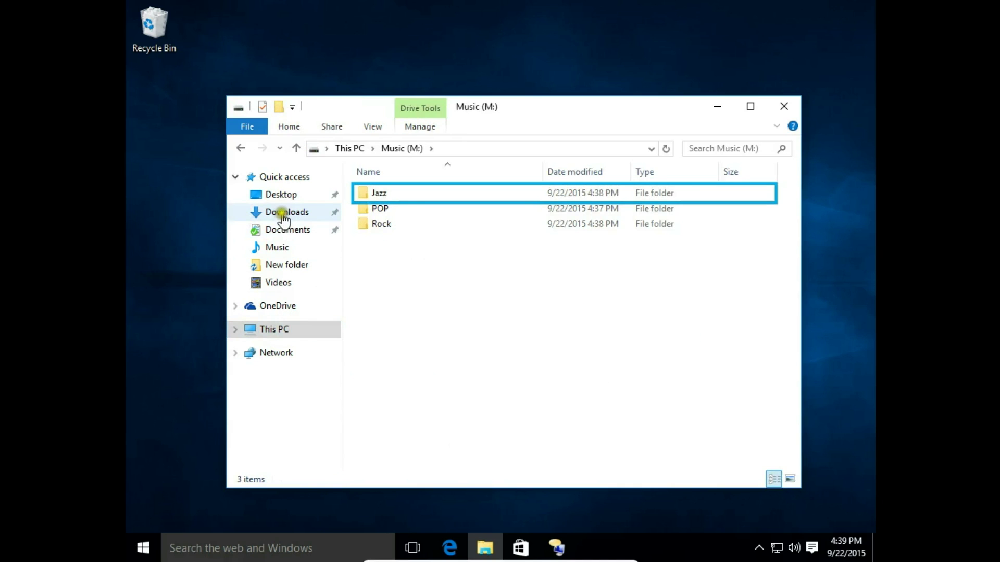